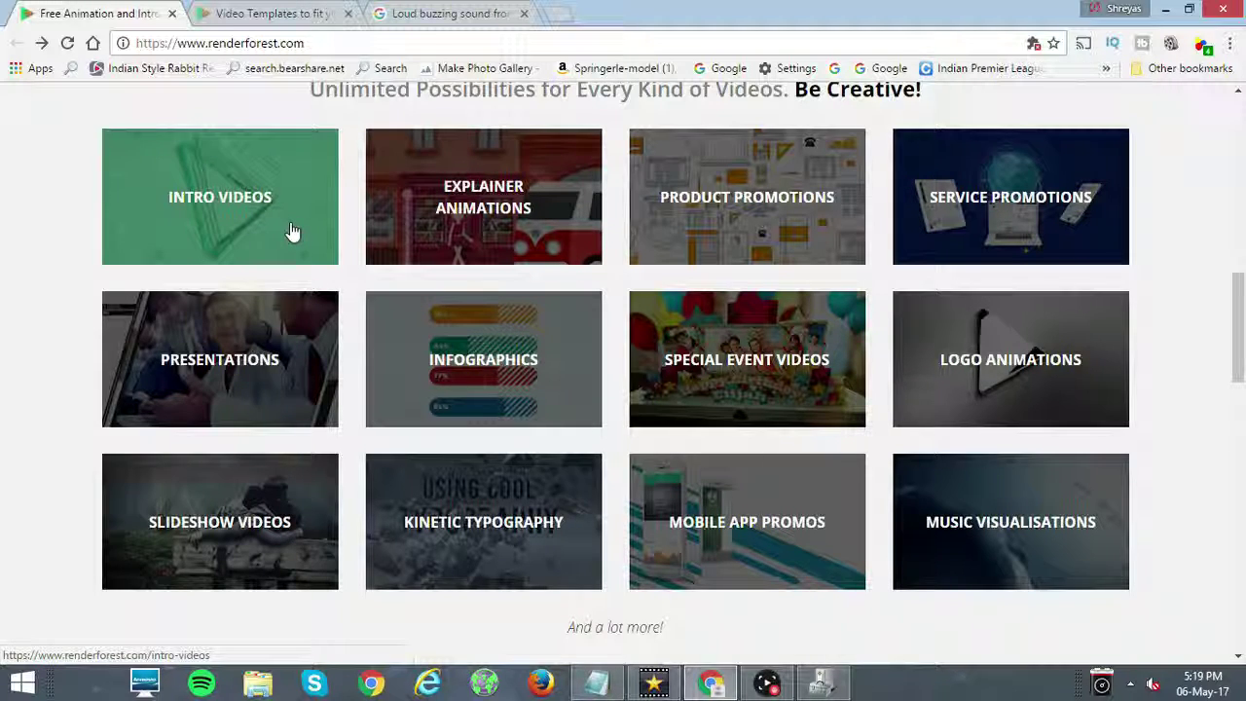
Step: Look over the video templates page and the Renderforest home page down to its video categories
key(ctrl+Tab)
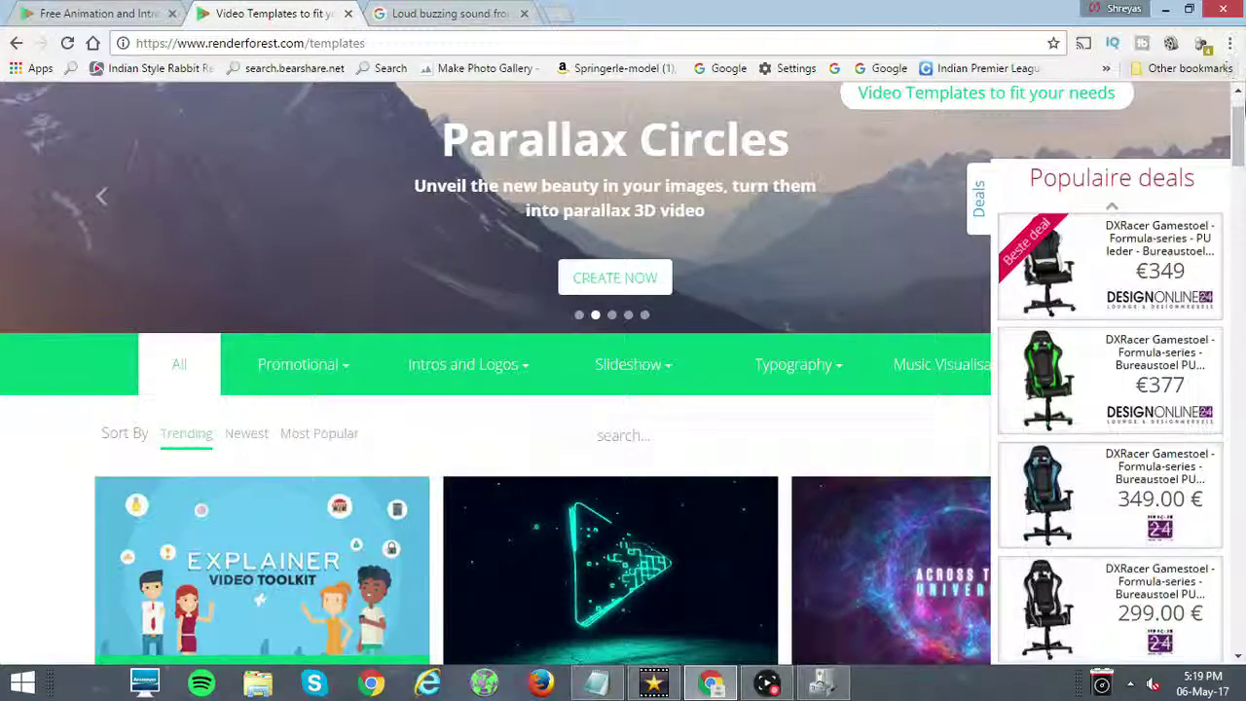
drag(1239, 122, 1238, 92)
click(117, 14)
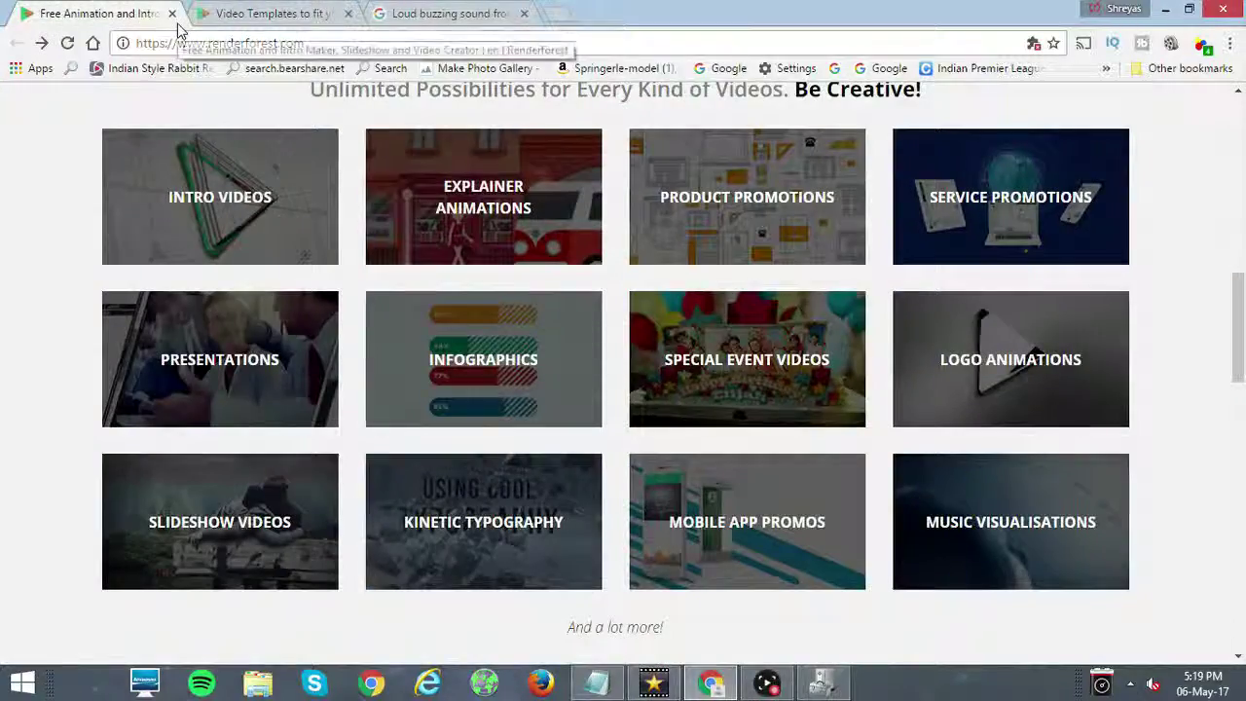
scroll(1243, 242, up, 8)
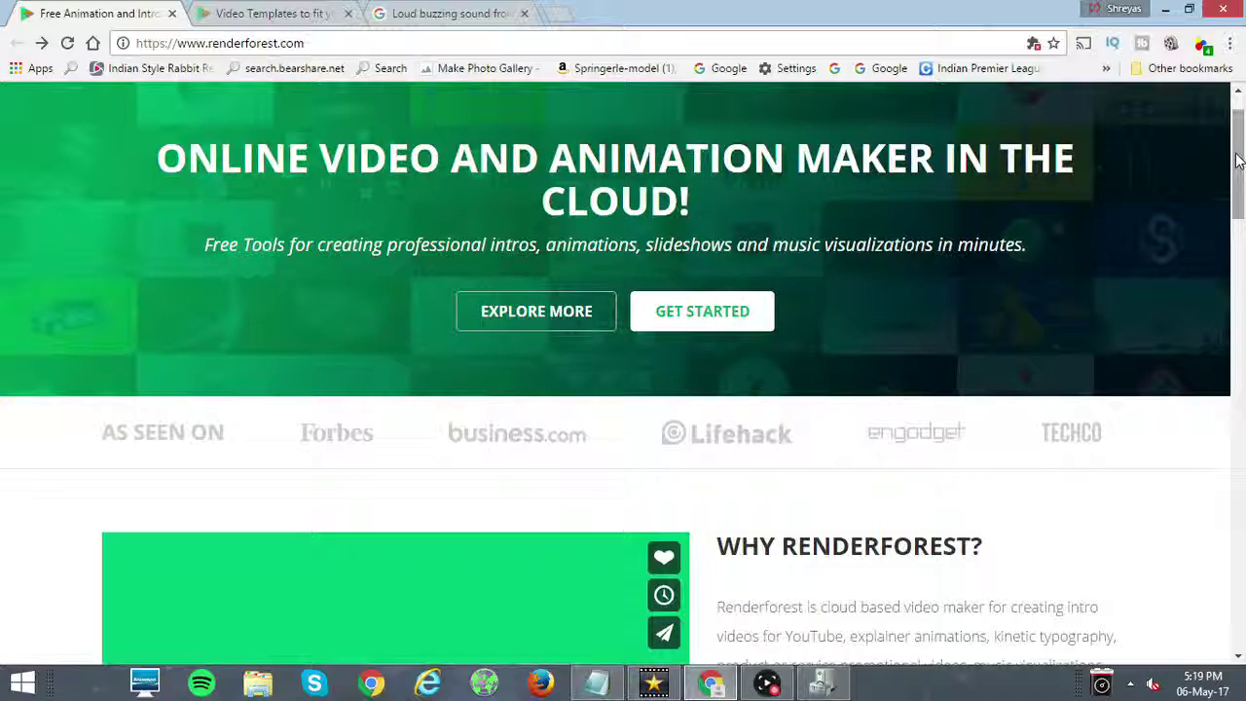
scroll(1238, 161, up, 1)
drag(1238, 161, 1238, 336)
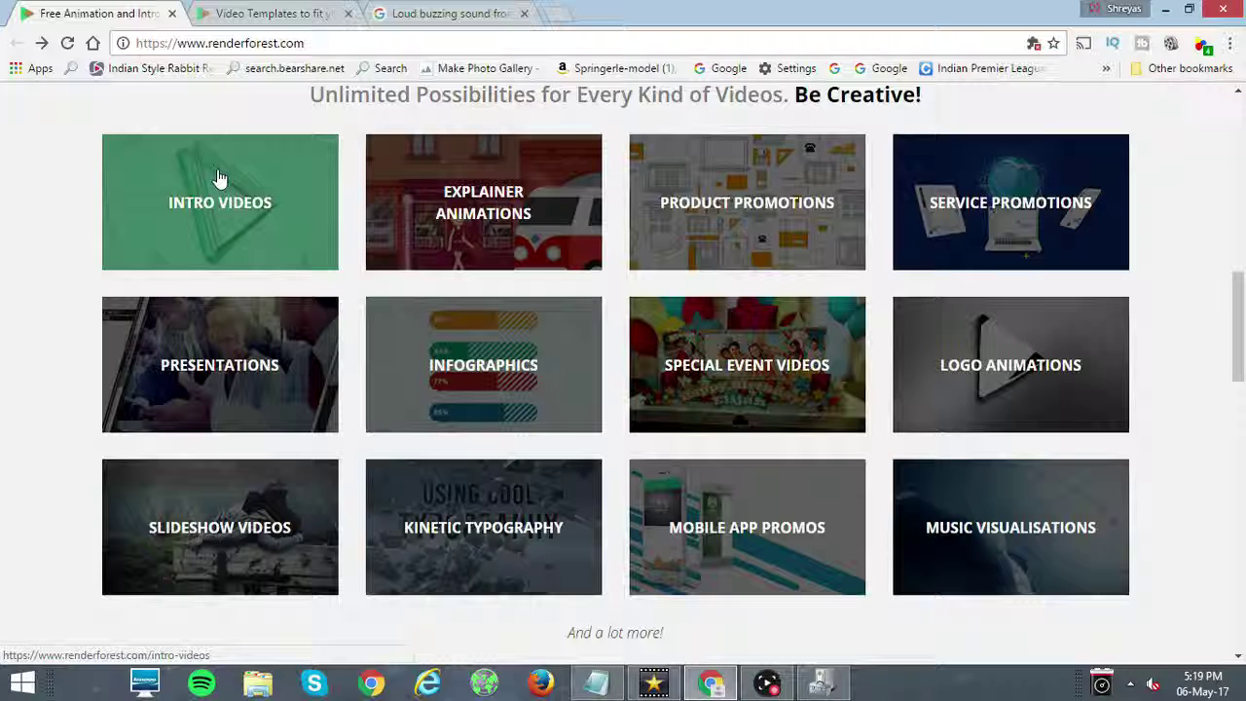
Step: Open the Intro Videos, Logo Animations, Kinetic Typography and Music Visualisations categories in separate new tabs
right_click(250, 208)
click(322, 220)
right_click(978, 384)
click(1042, 493)
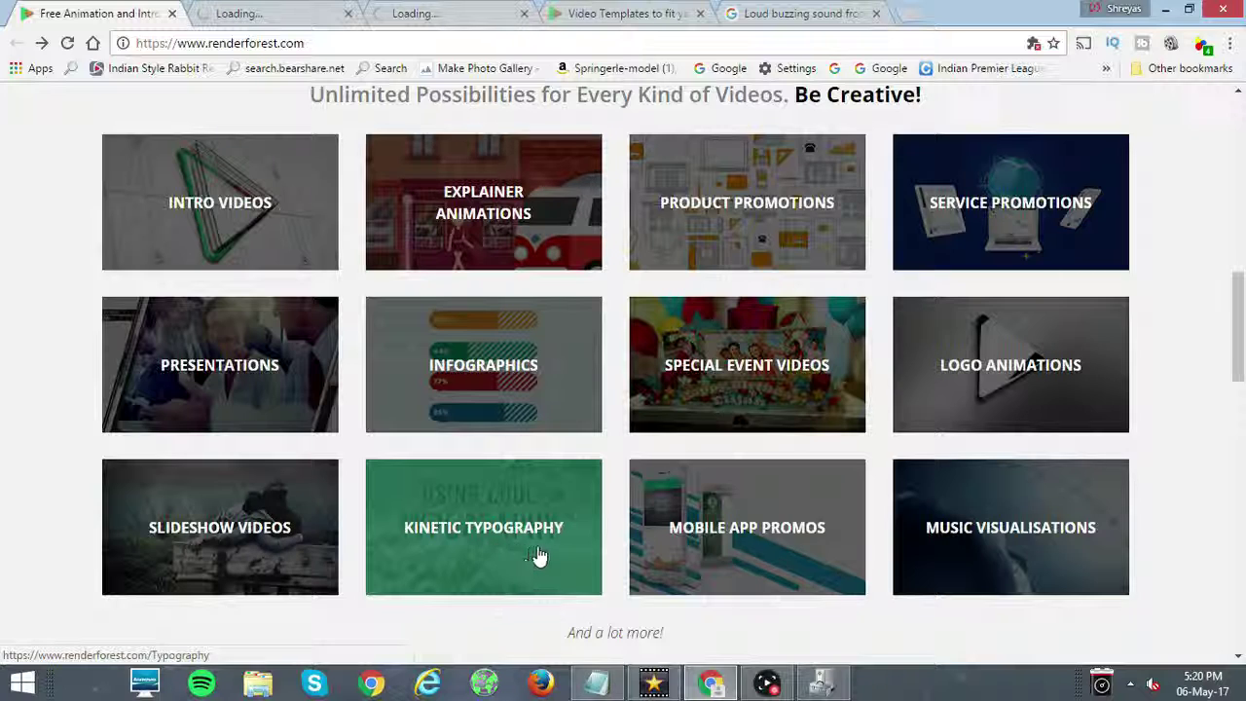
right_click(469, 505)
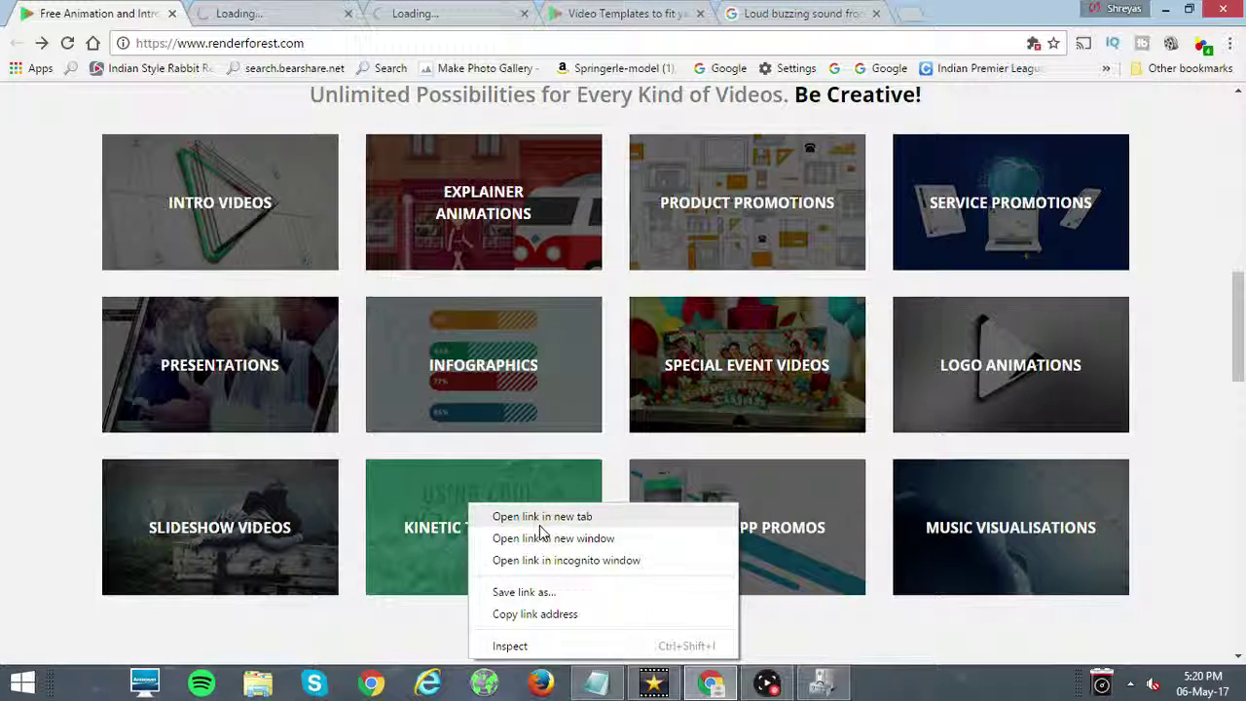
click(542, 521)
right_click(972, 584)
click(1012, 419)
Step: Browse the trending templates on the intro videos page
key(ctrl+Tab)
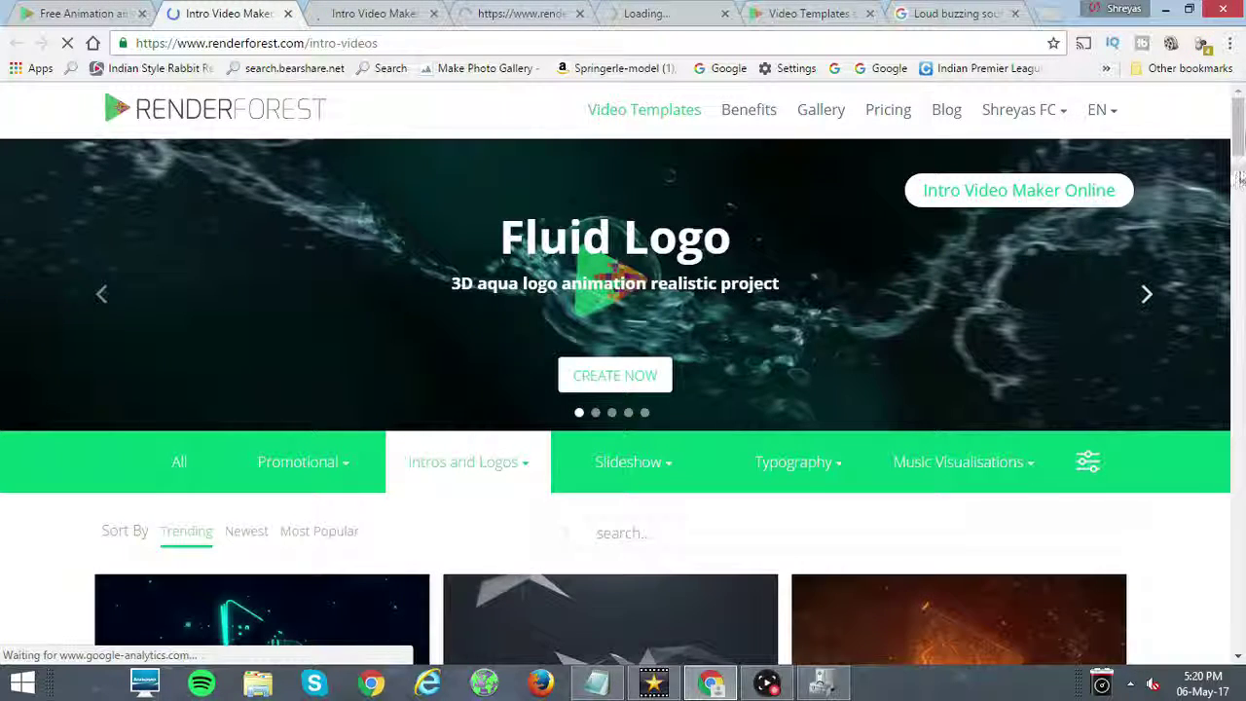
scroll(1241, 175, down, 1)
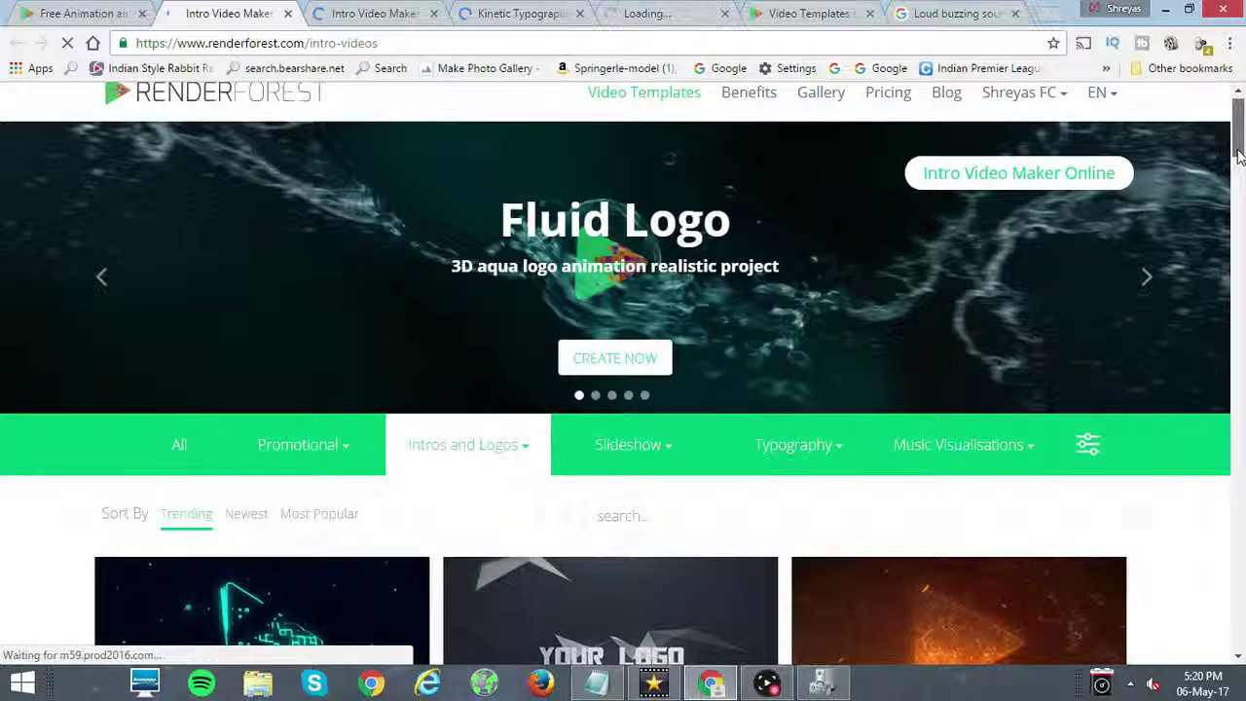
scroll(1240, 161, down, 5)
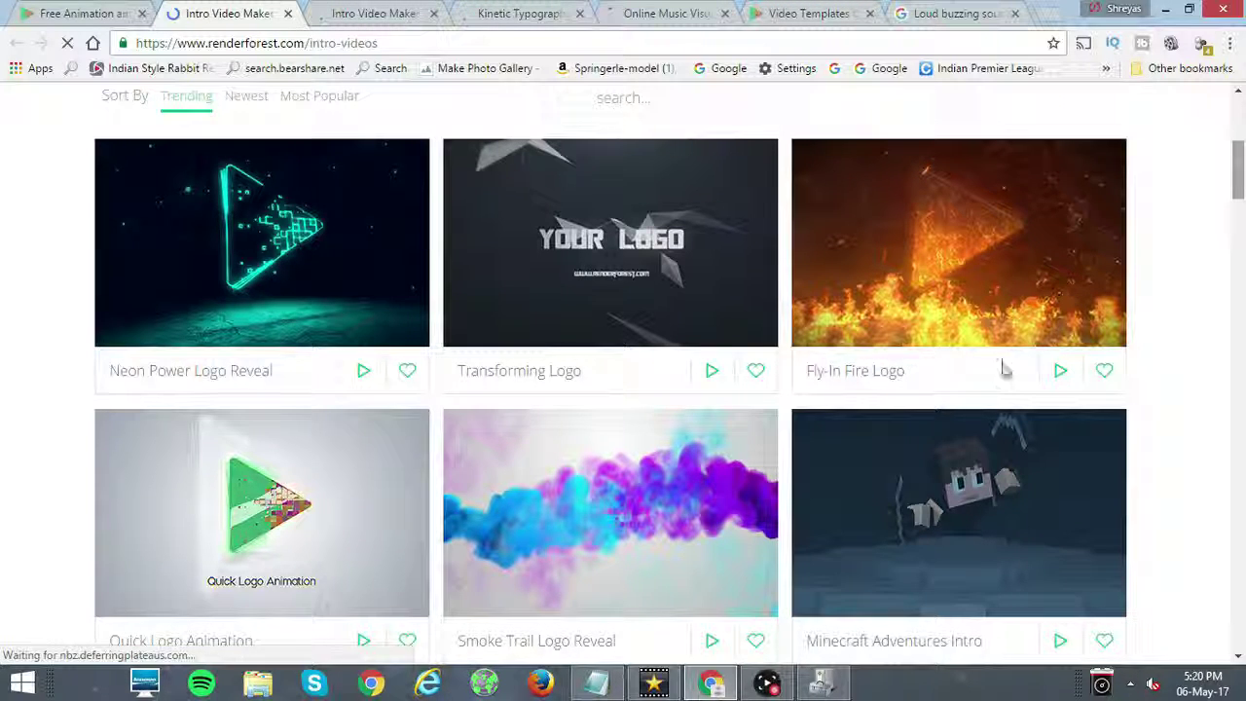
scroll(1239, 200, down, 2)
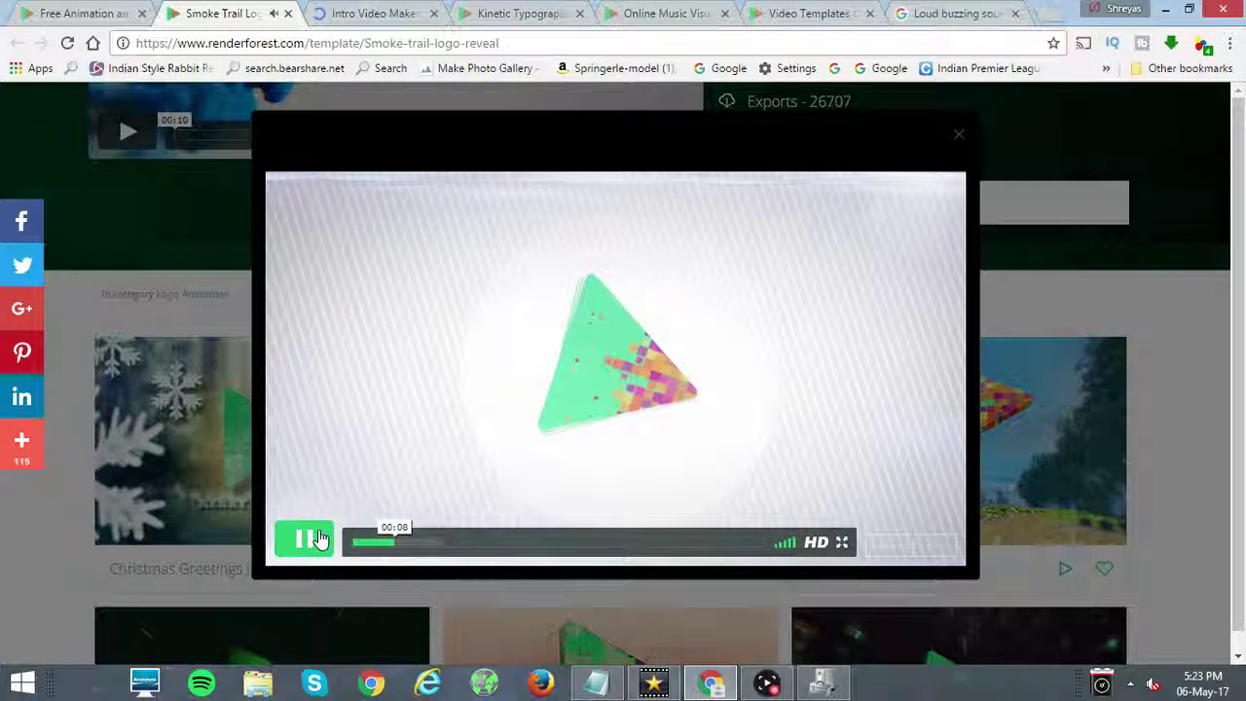
Step: Pause and close the logo preview video, and look over the Smoke Trail Logo Reveal template page
click(324, 535)
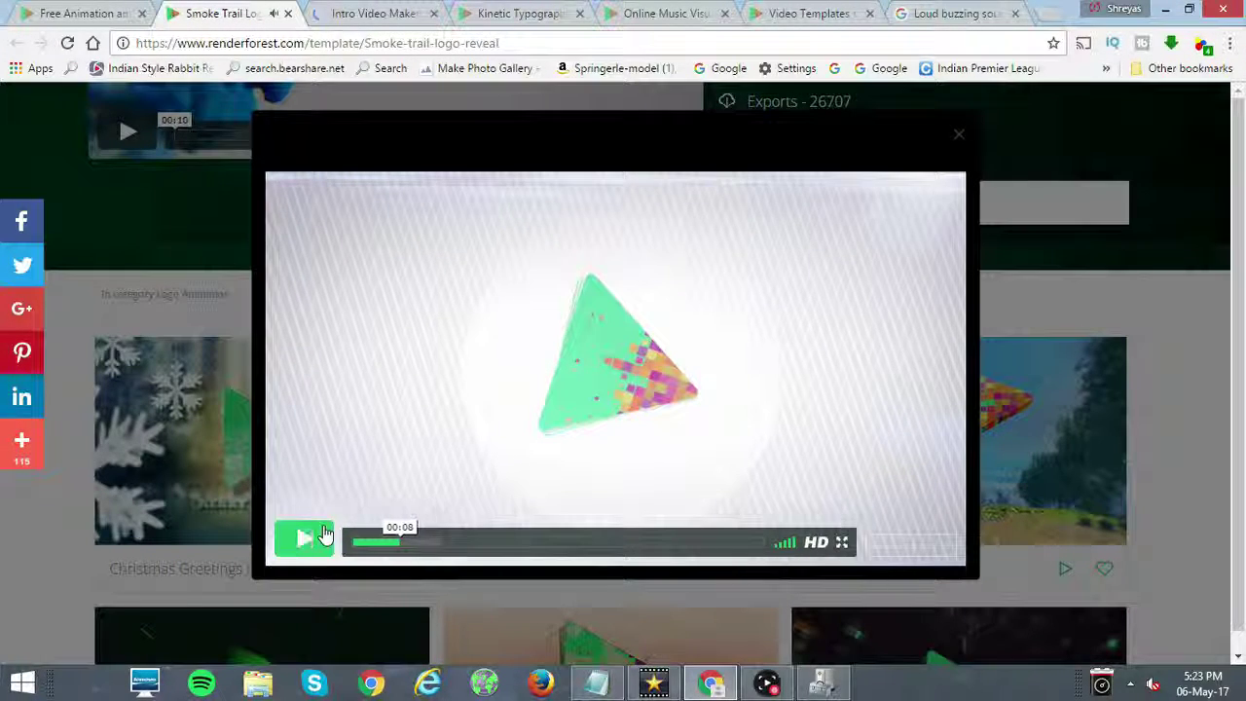
click(1108, 274)
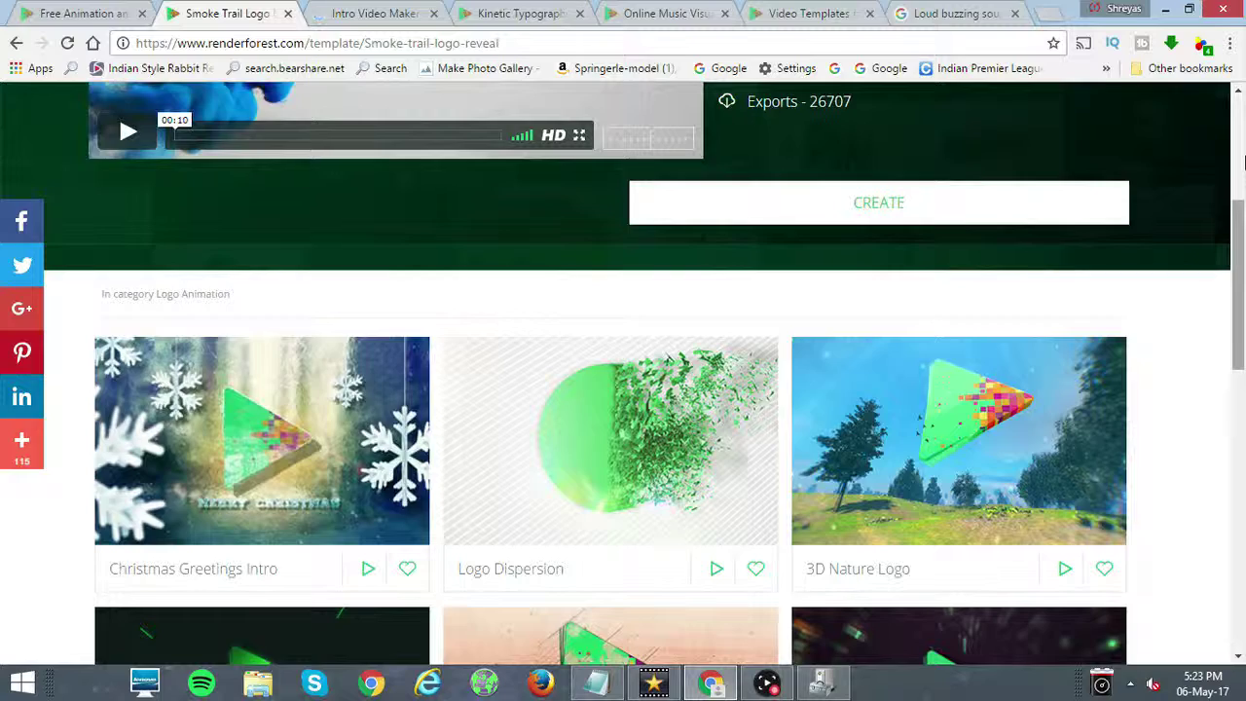
scroll(1243, 160, up, 3)
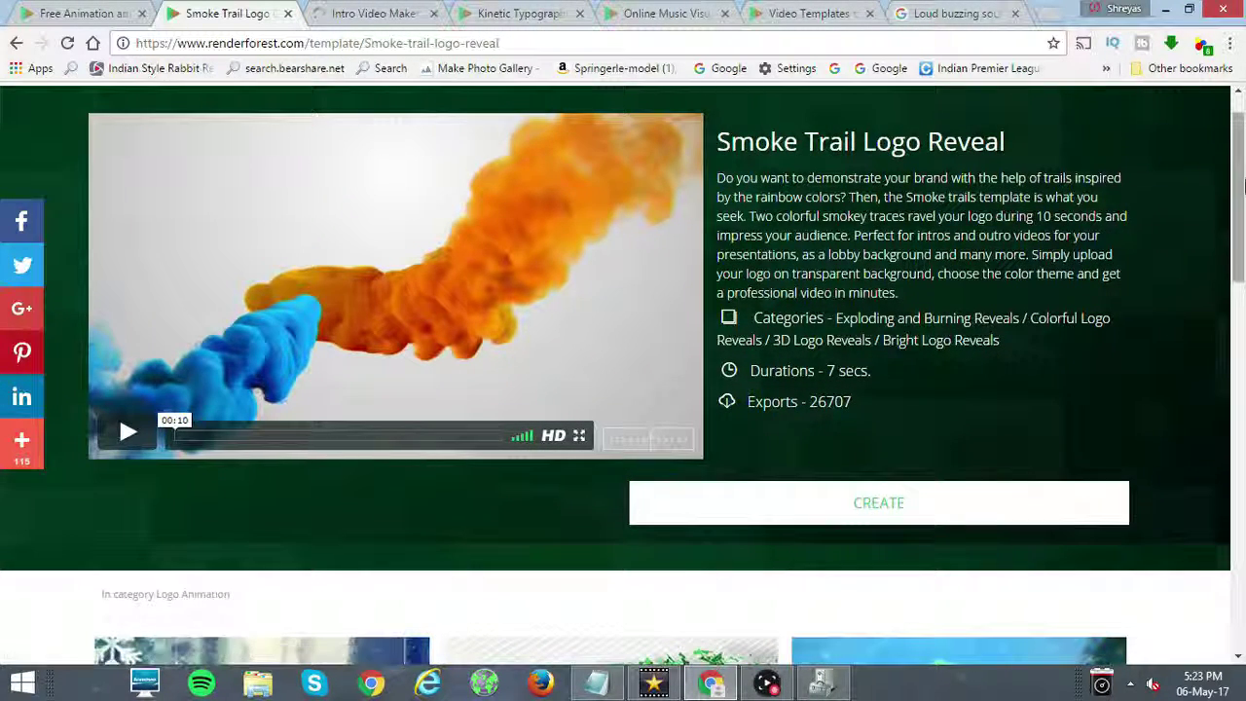
scroll(1182, 370, down, 8)
scroll(1226, 211, up, 5)
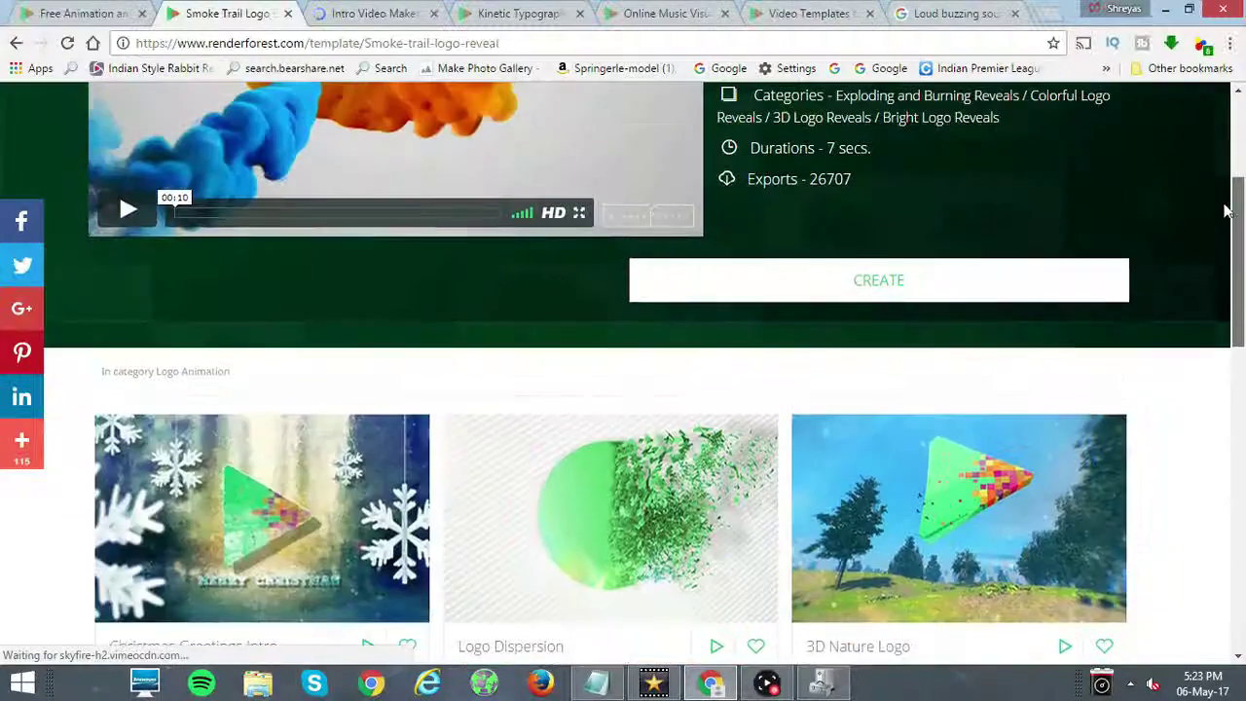
scroll(1227, 211, up, 3)
key(ctrl+shift+Tab)
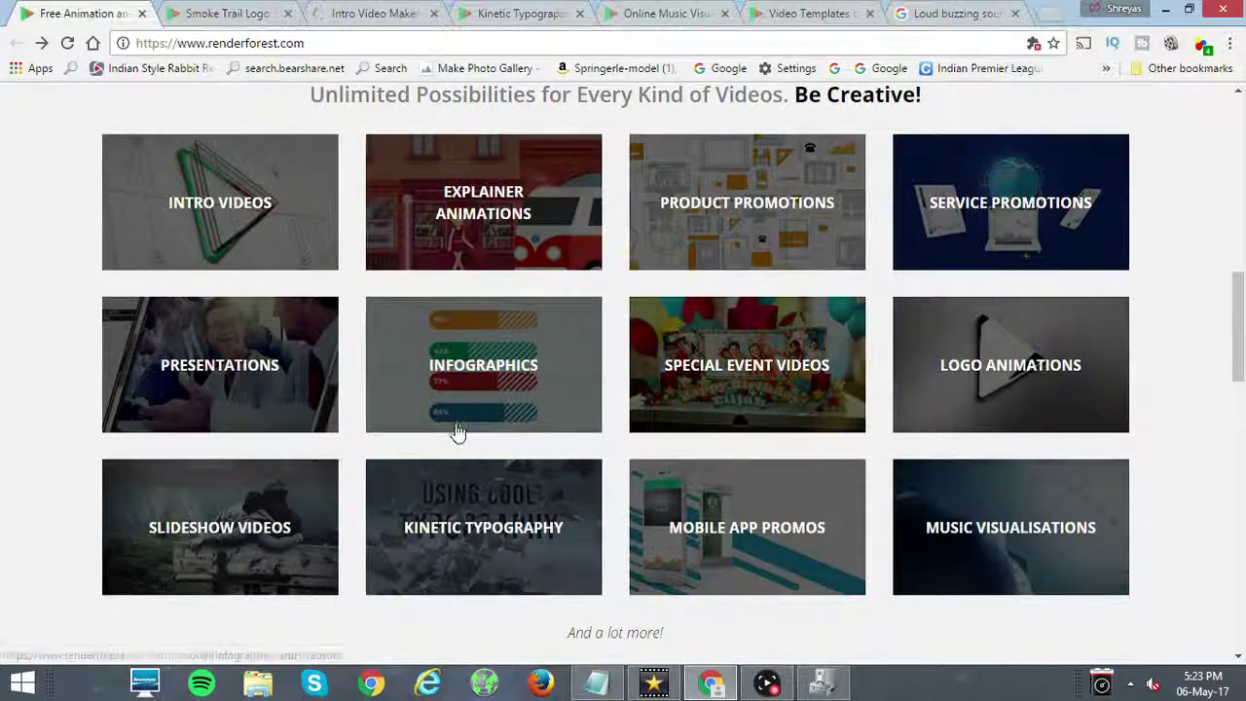
key(ctrl+Tab)
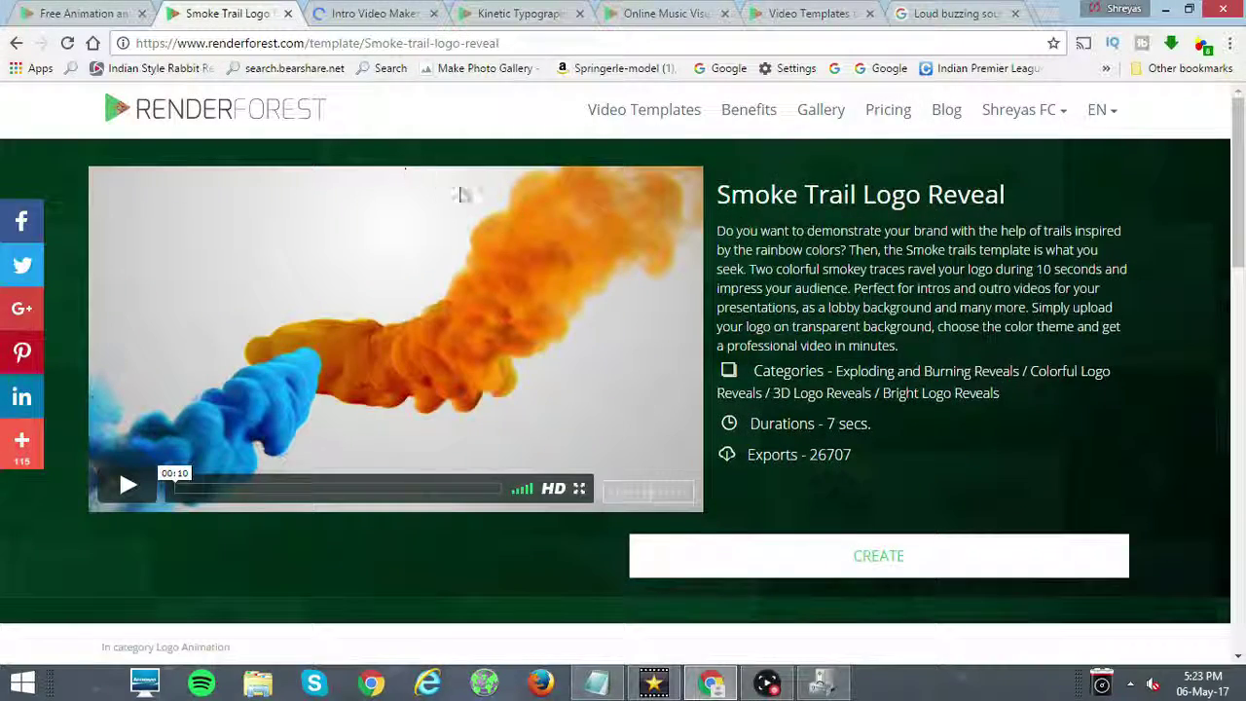
Step: Create a project from the Smoke Trail Logo Reveal template and view its scenes
click(871, 555)
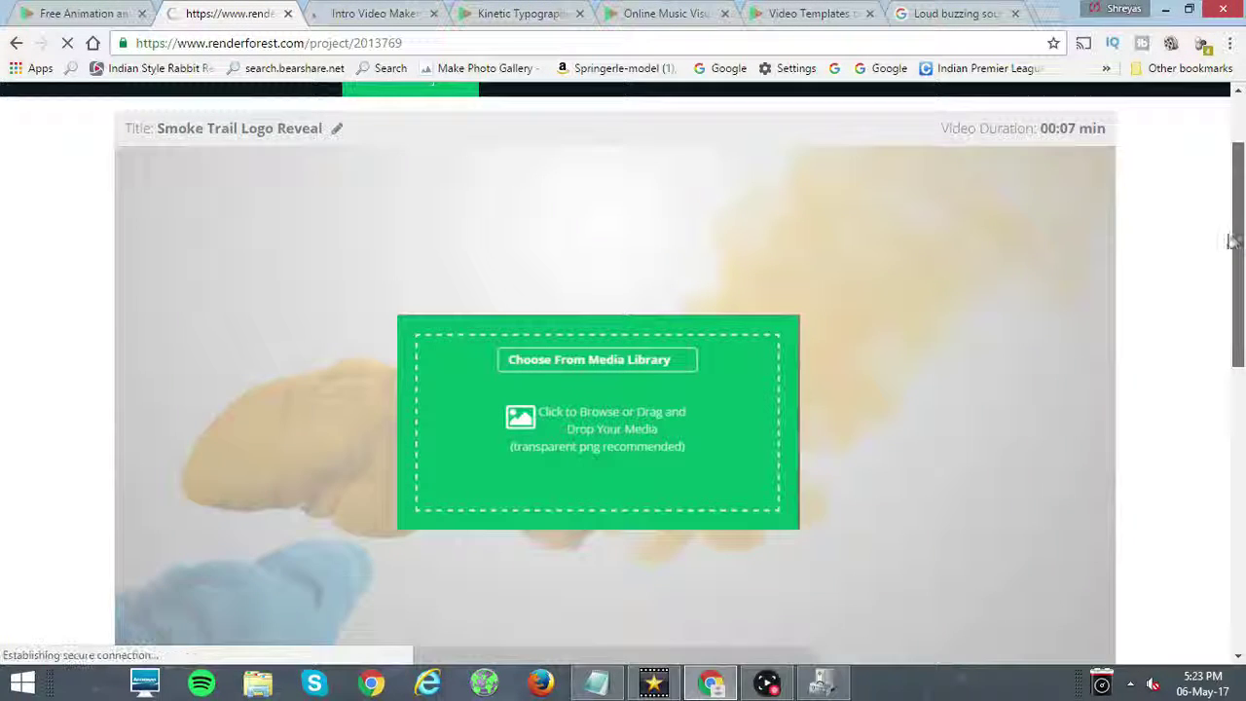
drag(1235, 214, 1239, 265)
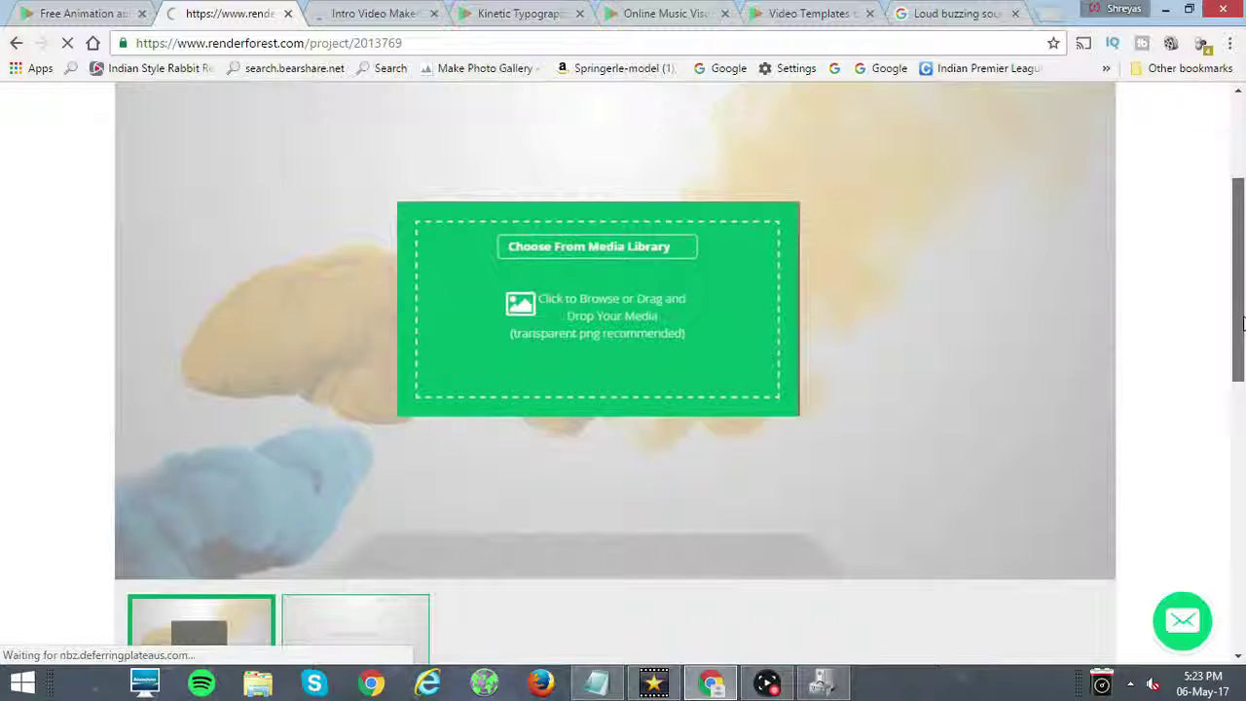
scroll(1243, 321, down, 2)
scroll(1243, 307, up, 1)
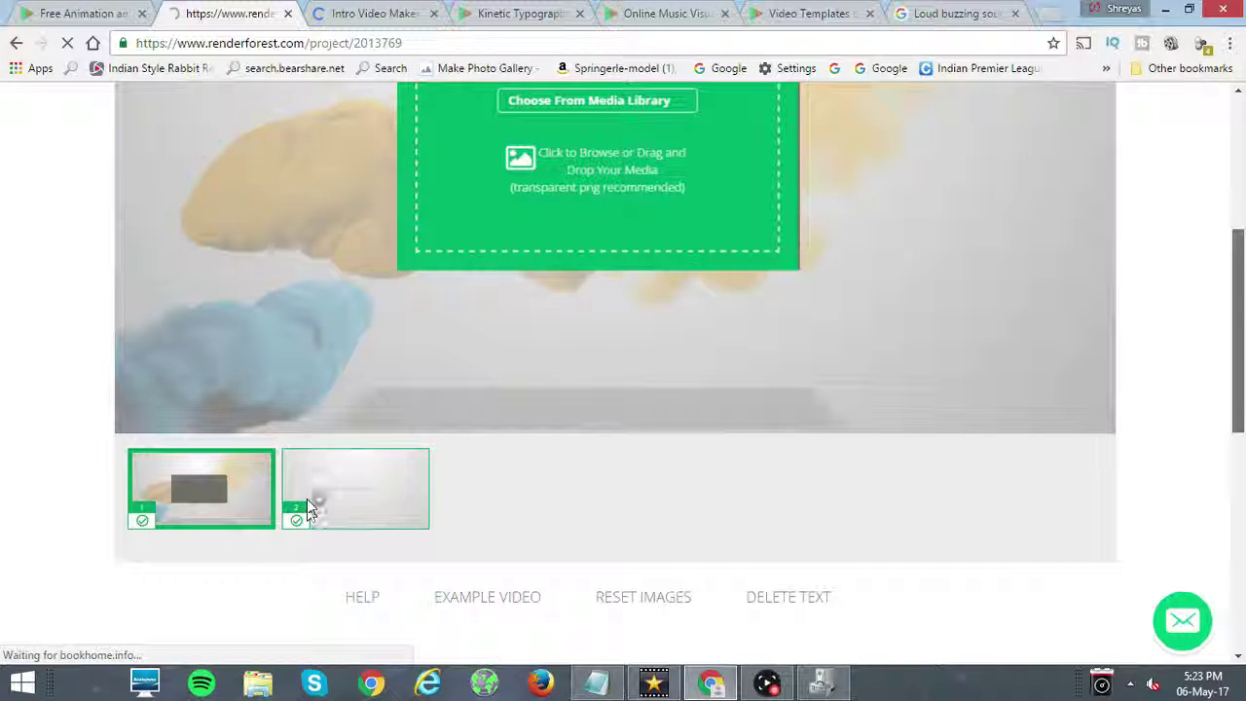
Step: Replace the placeholder text in the project's second scene with the channel name, and return to the project stages
click(381, 486)
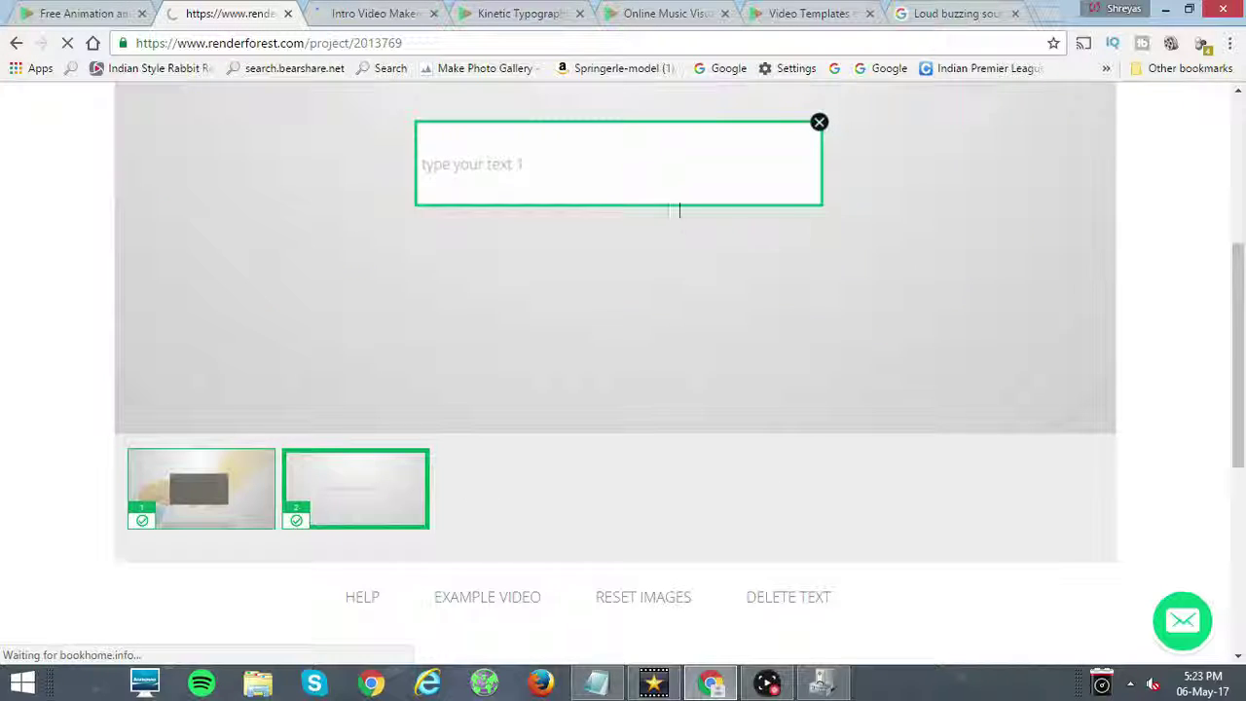
click(539, 173)
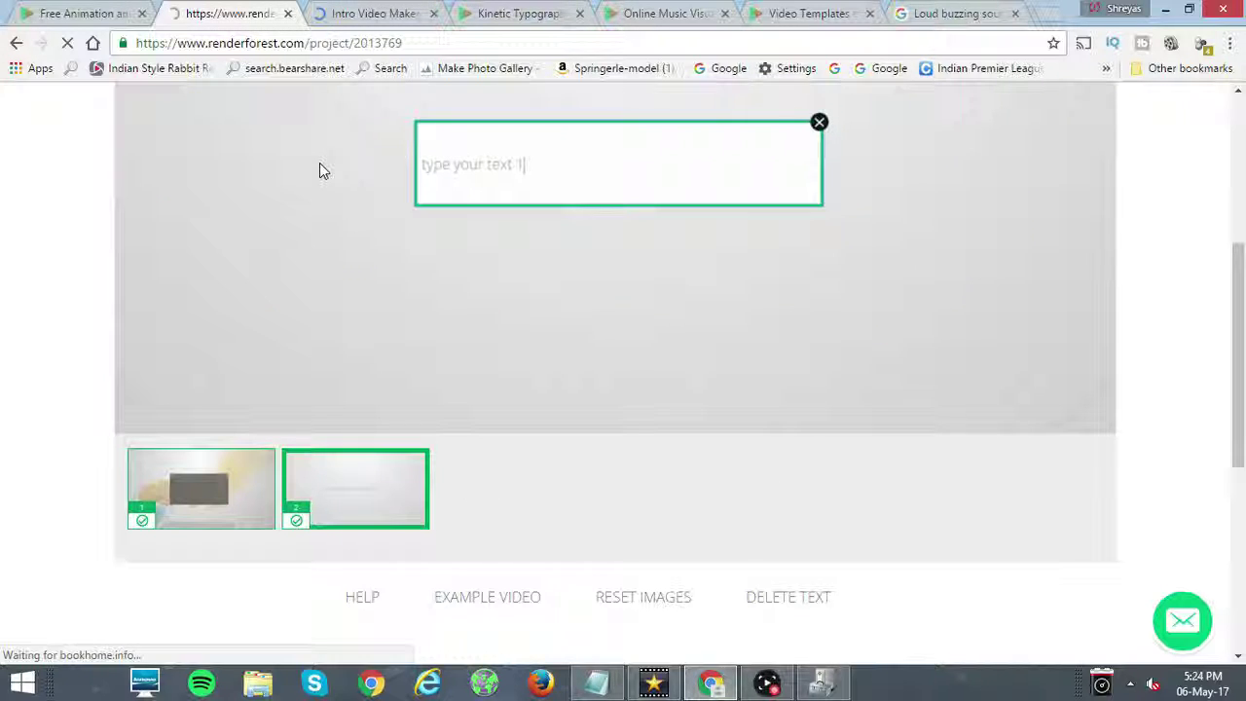
key(ctrl+a)
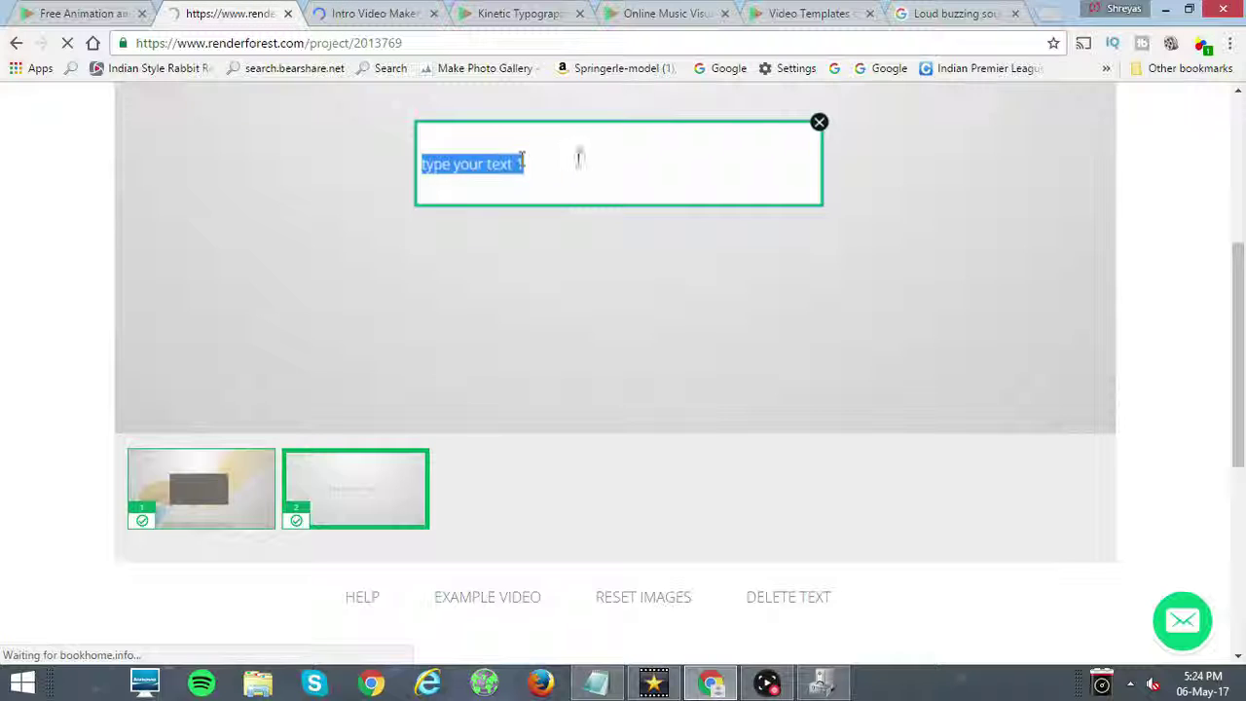
text(Shreyasfc)
scroll(534, 143, up, 4)
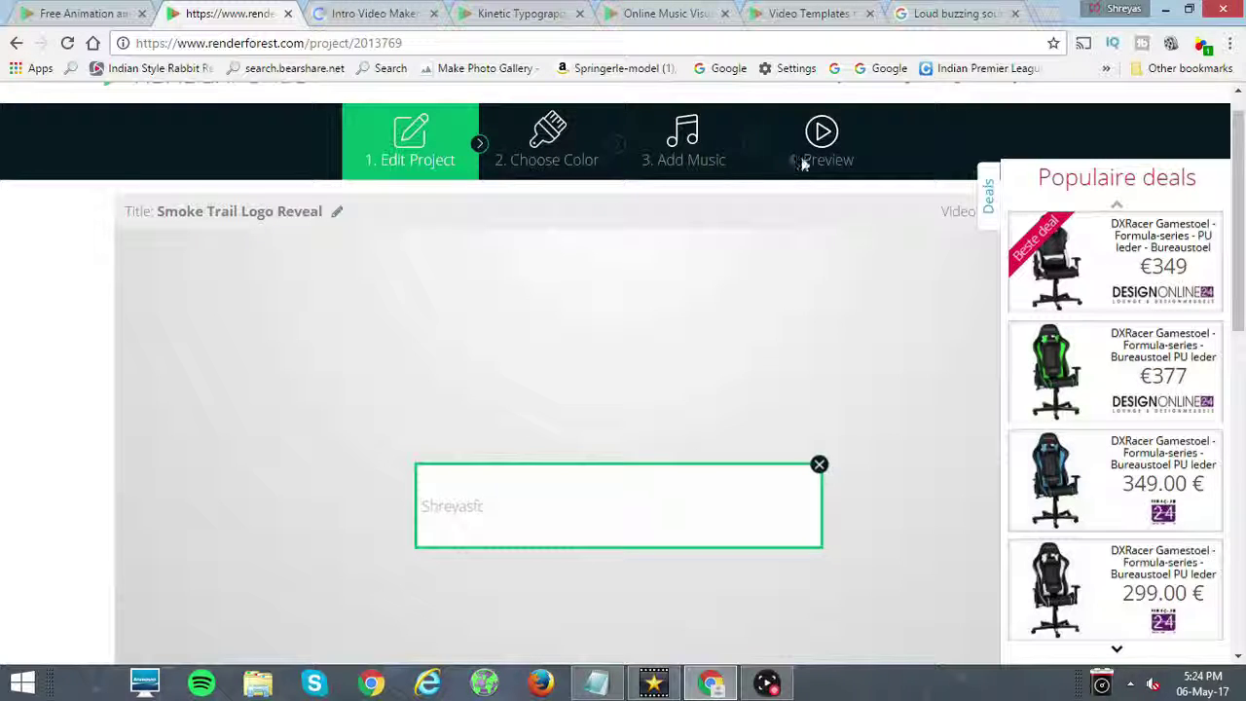
mouse_move(1242, 251)
mouse_down()
mouse_move(1213, 548)
mouse_move(1224, 311)
mouse_move(1237, 239)
mouse_move(1215, 592)
mouse_move(1239, 236)
mouse_up()
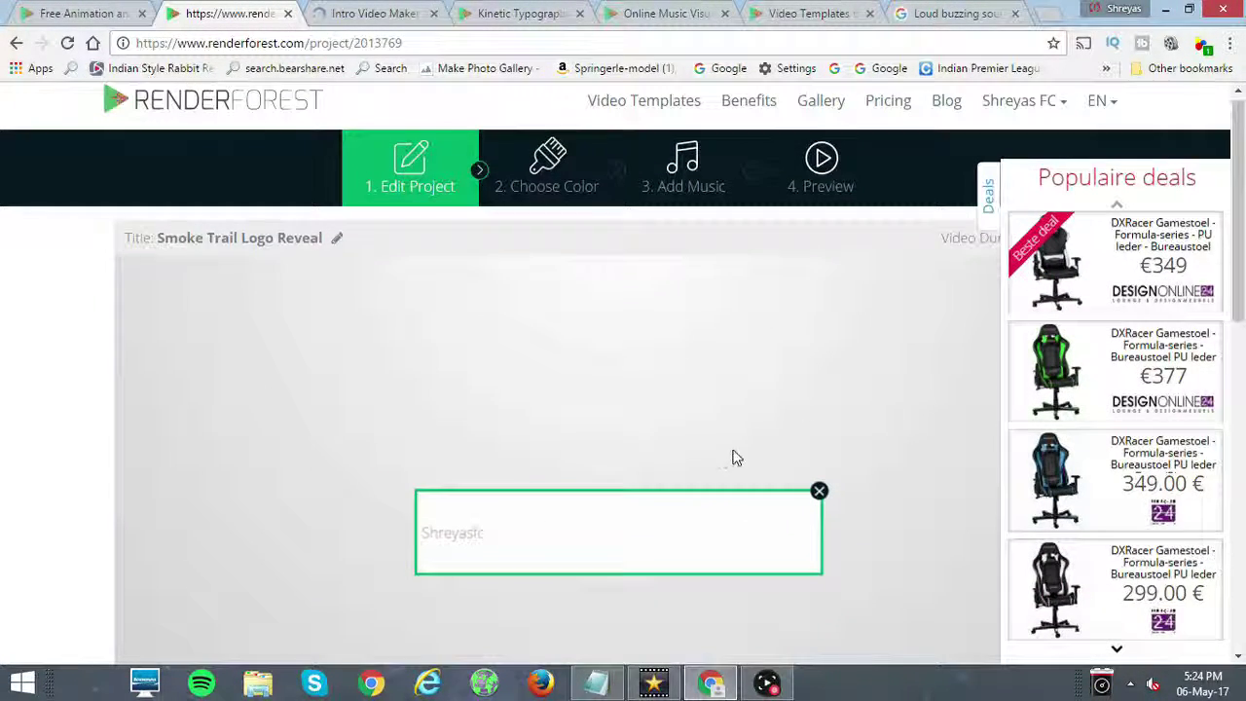